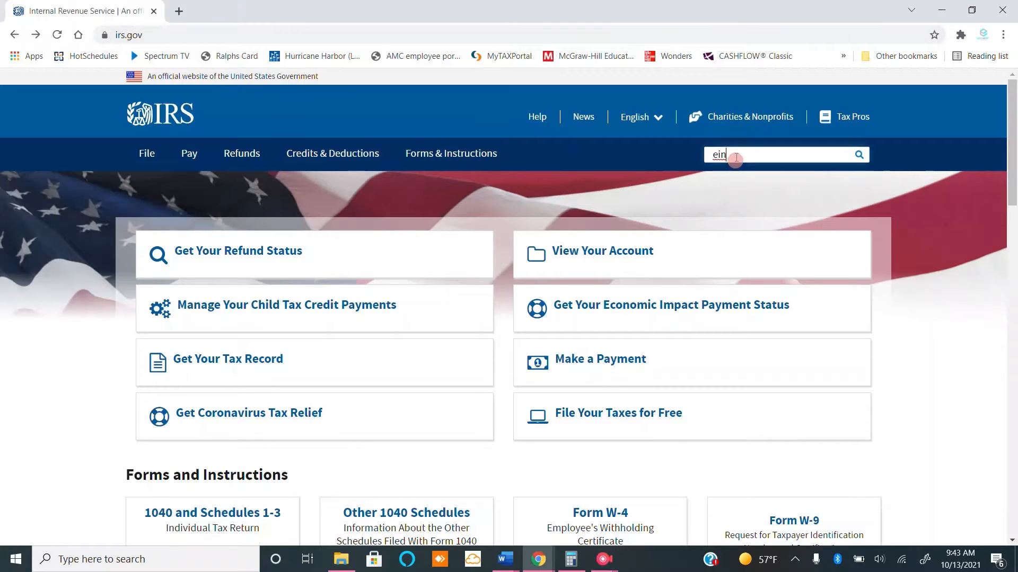
# Step: Search the IRS site for "ein" and open the page about applying for an Employer Identification Number online
pyautogui.click(858, 155)
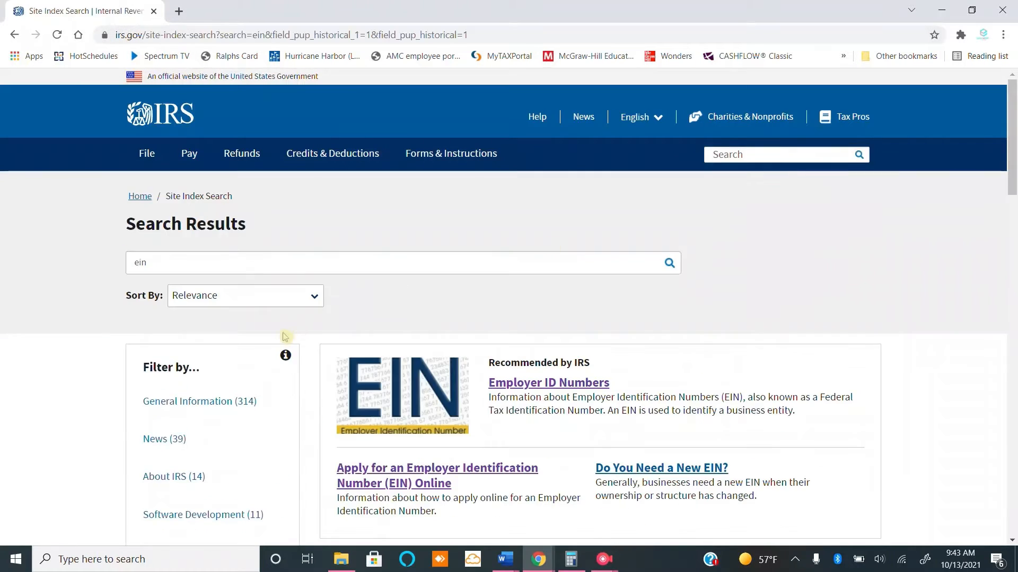
pyautogui.click(418, 469)
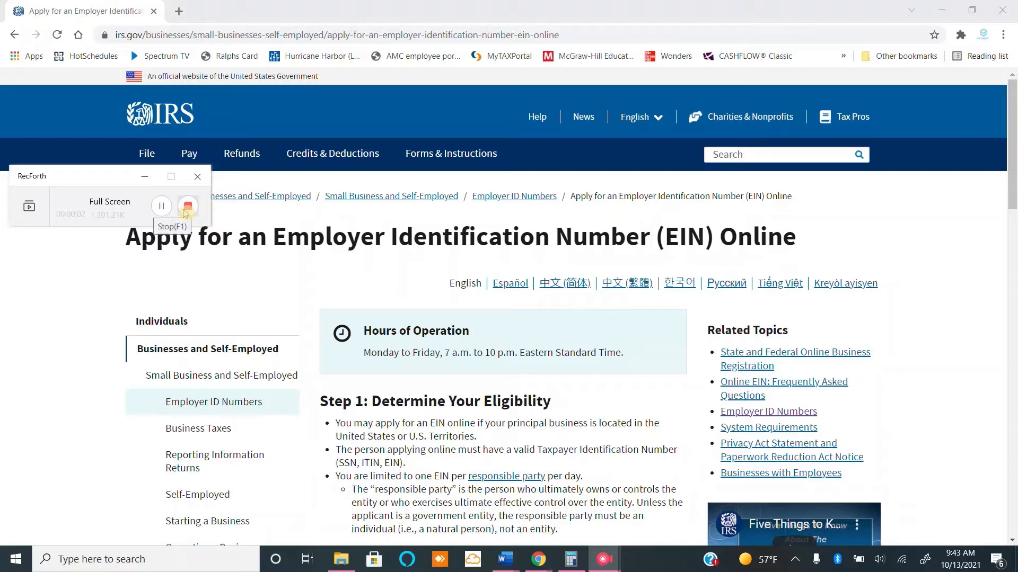
# Step: Review the eligibility rules, highlighting the limit of one EIN per responsible party per day, and begin the online application
pyautogui.scroll(-1, 530, 366)
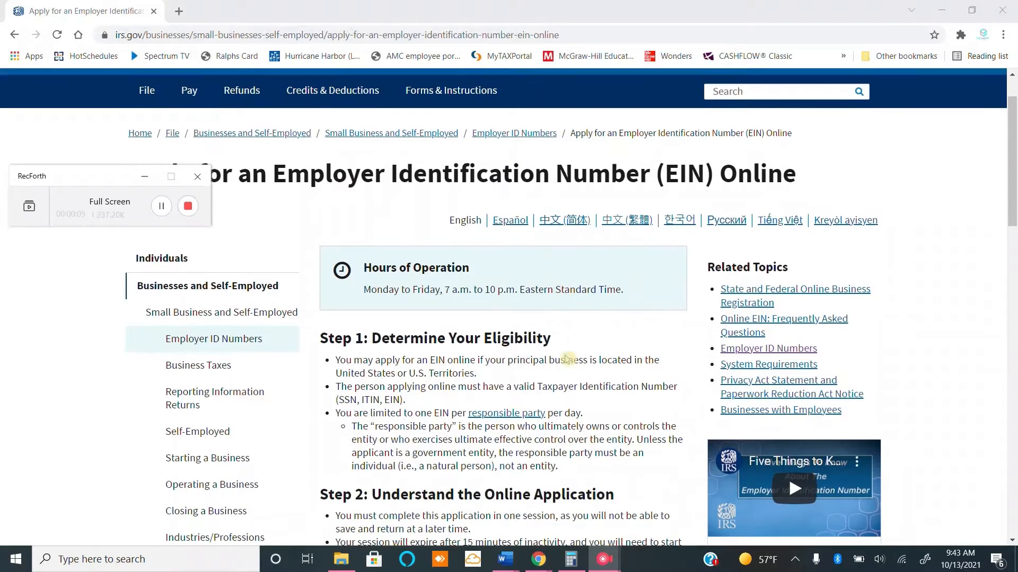
pyautogui.moveTo(336, 410); pyautogui.dragTo(580, 410)
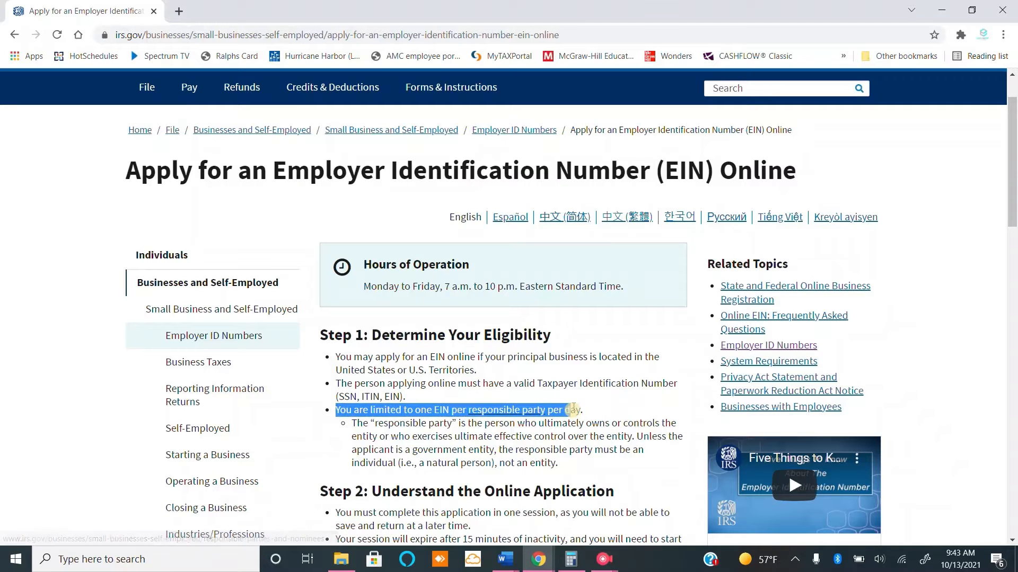
pyautogui.click(587, 410)
pyautogui.tripleClick(587, 409)
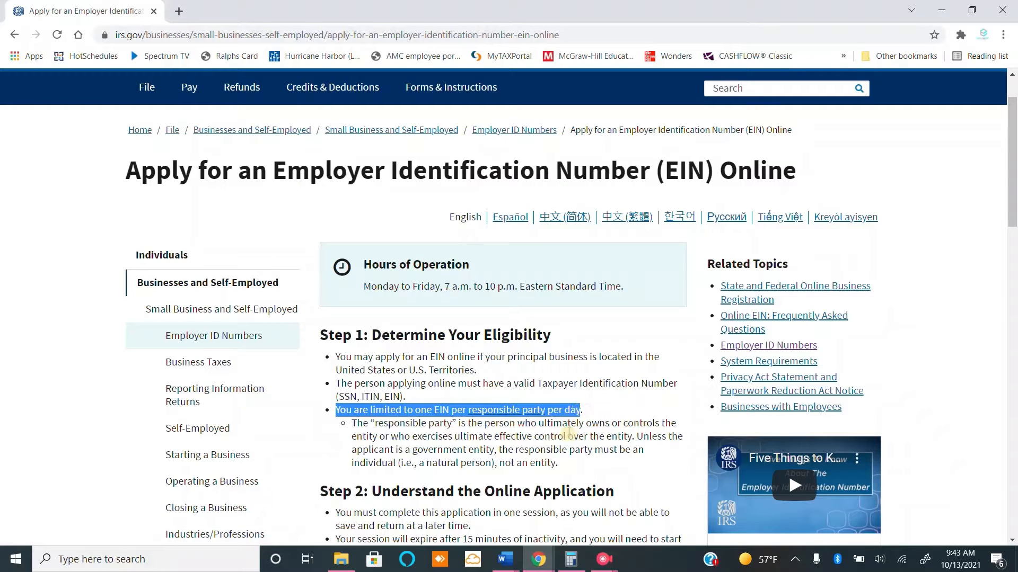
pyautogui.click(567, 434)
pyautogui.scroll(-5, 567, 433)
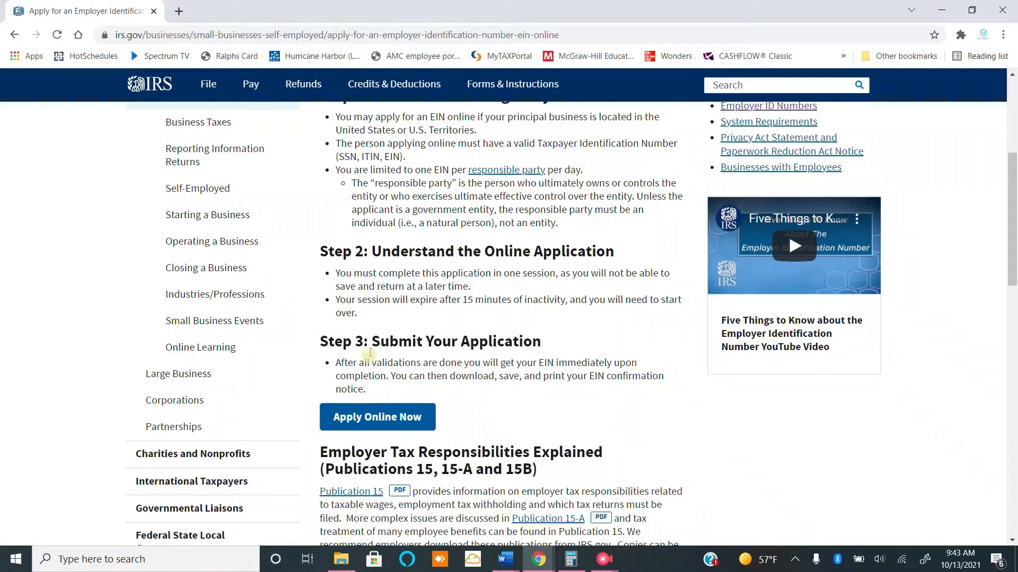
pyautogui.click(407, 429)
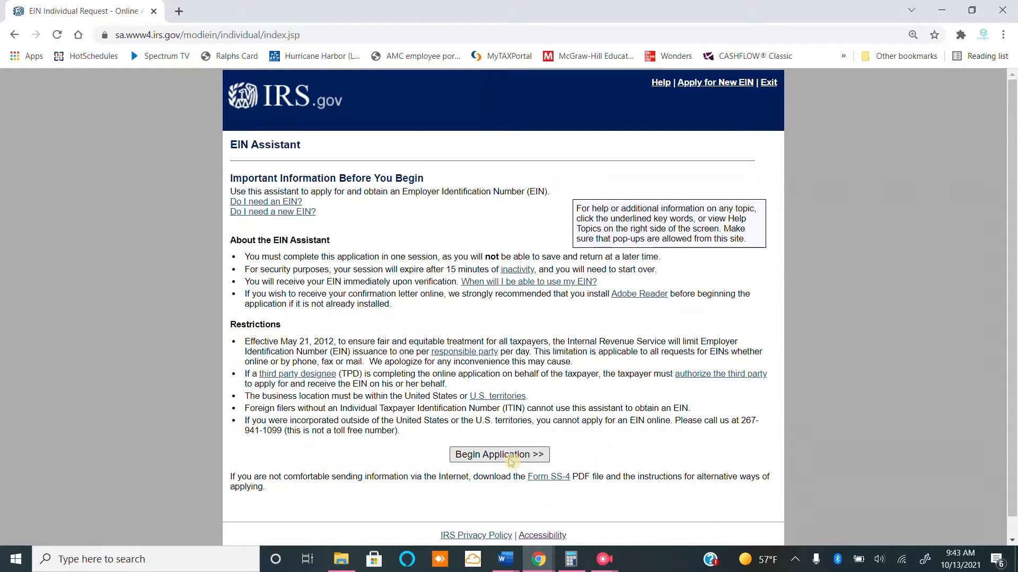
pyautogui.click(510, 461)
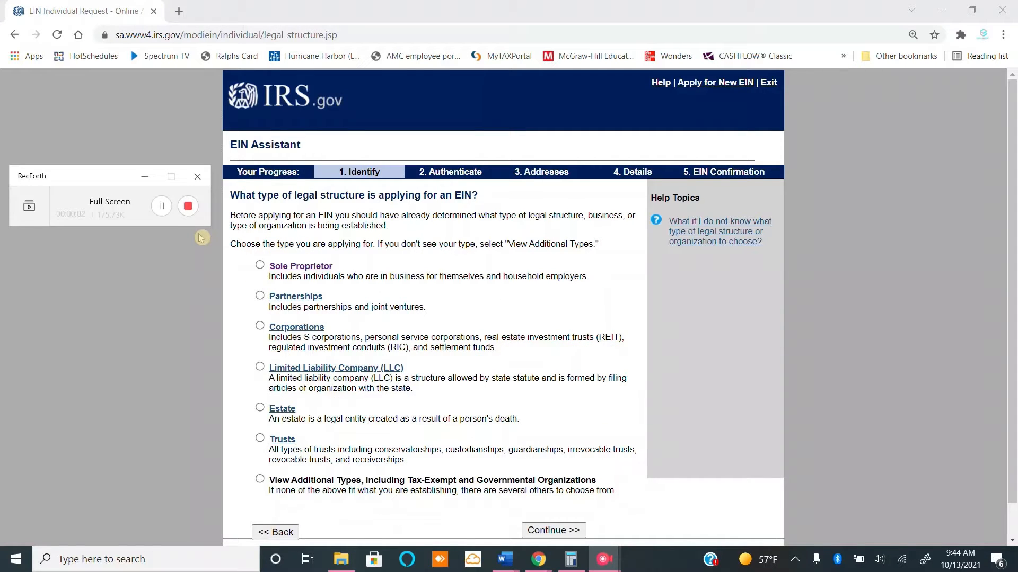
# Step: Choose Limited Liability Company (LLC) as the legal structure and confirm that choice
pyautogui.click(260, 368)
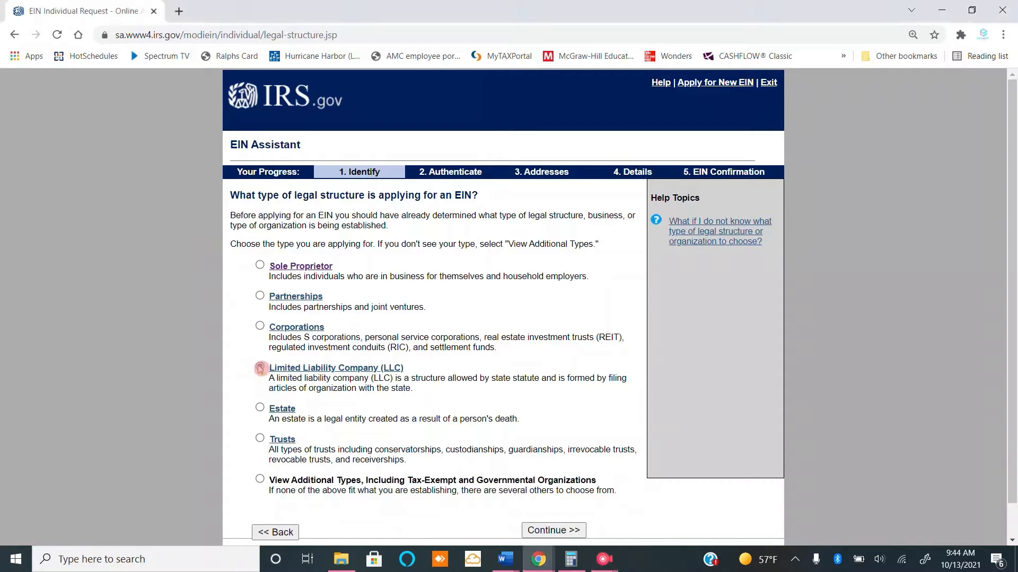
pyautogui.click(559, 532)
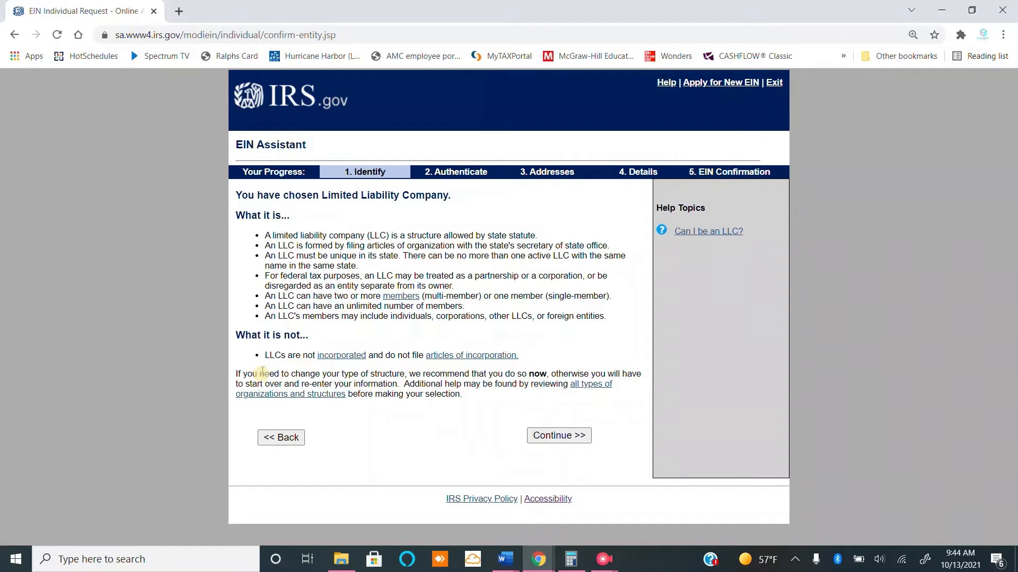
pyautogui.click(574, 439)
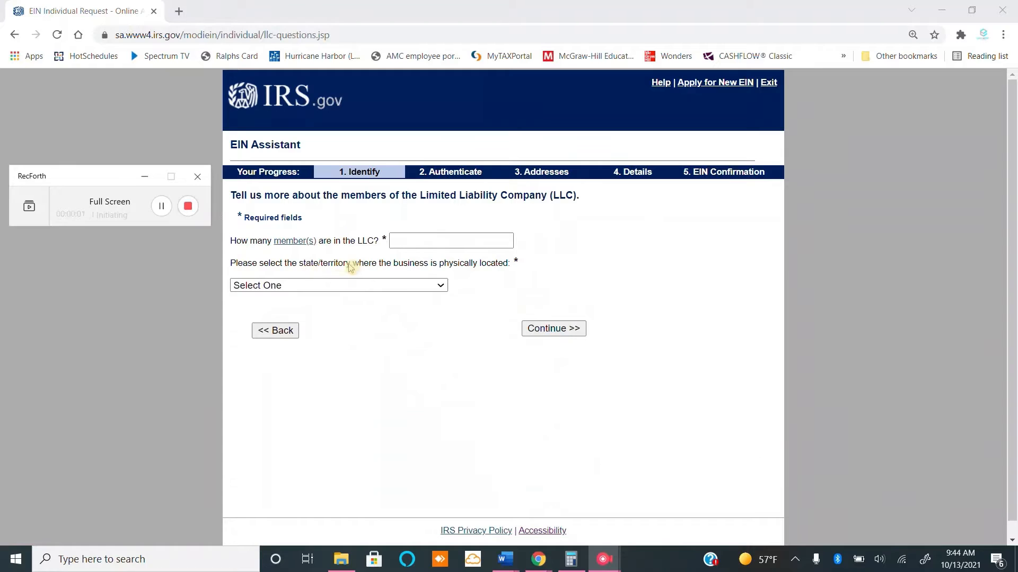
# Step: Enter 1 as the number of LLC members, select California (CA) as the business location, and continue
pyautogui.click(414, 247)
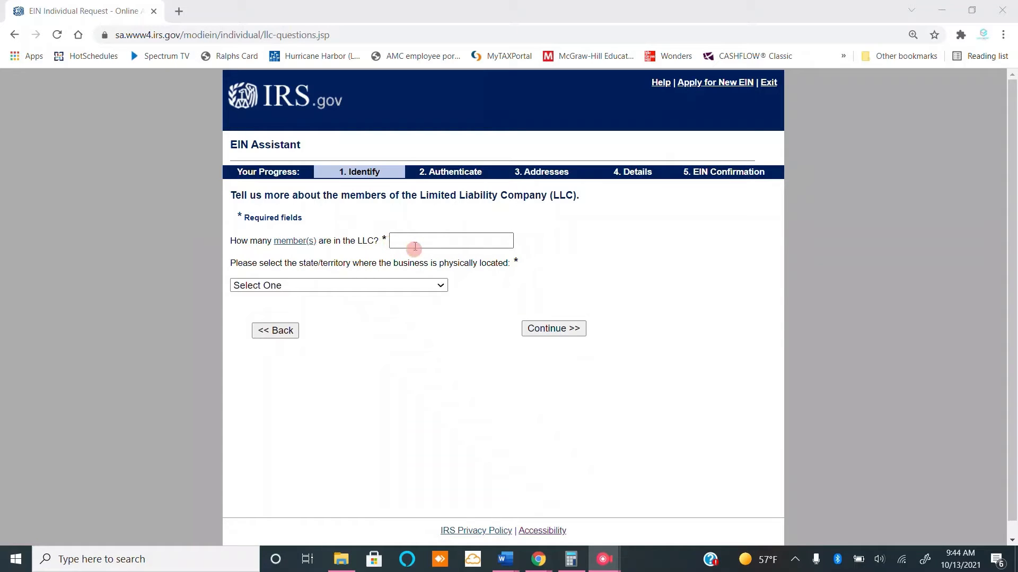
pyautogui.write('1')
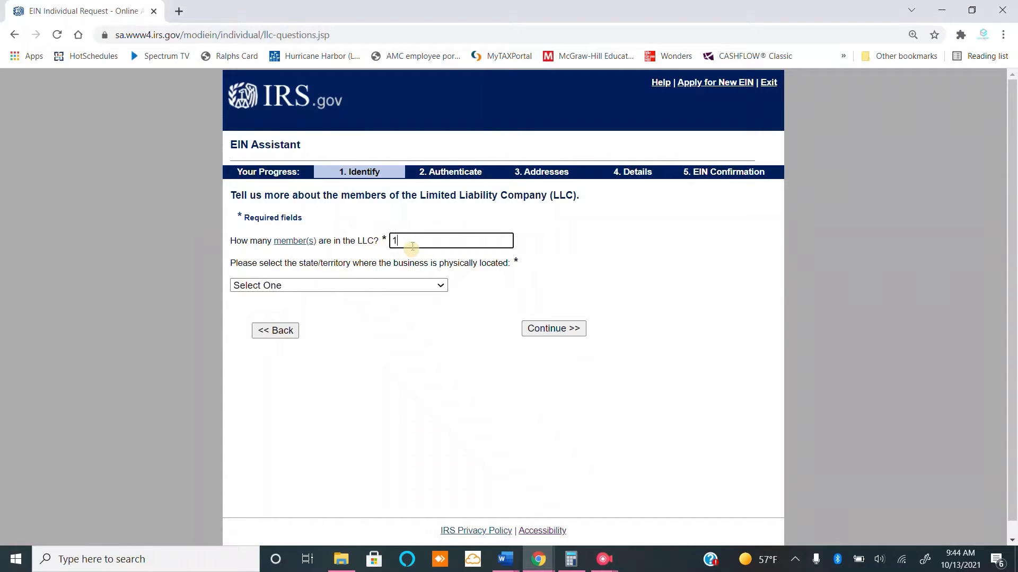
pyautogui.click(397, 289)
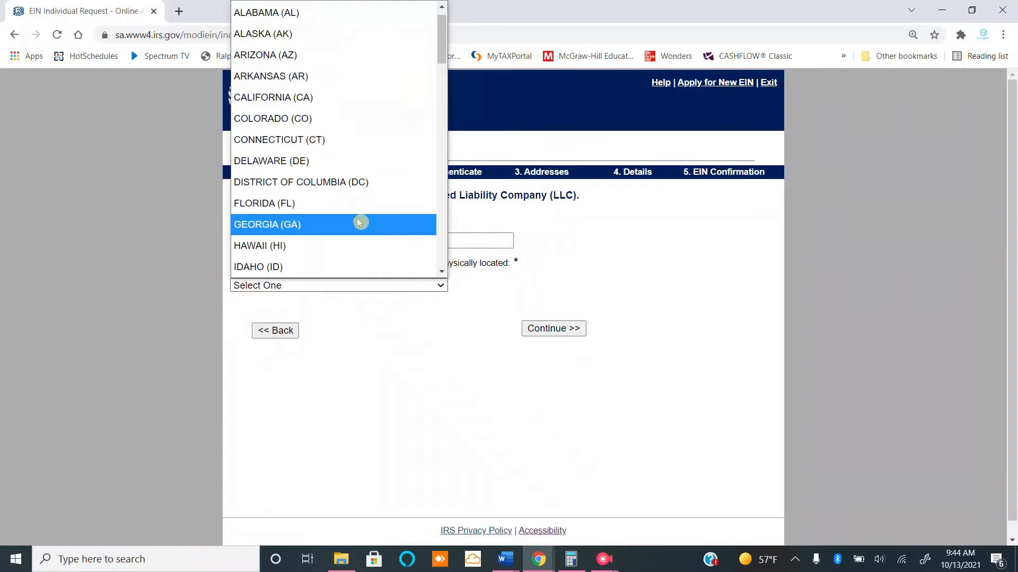
pyautogui.click(290, 99)
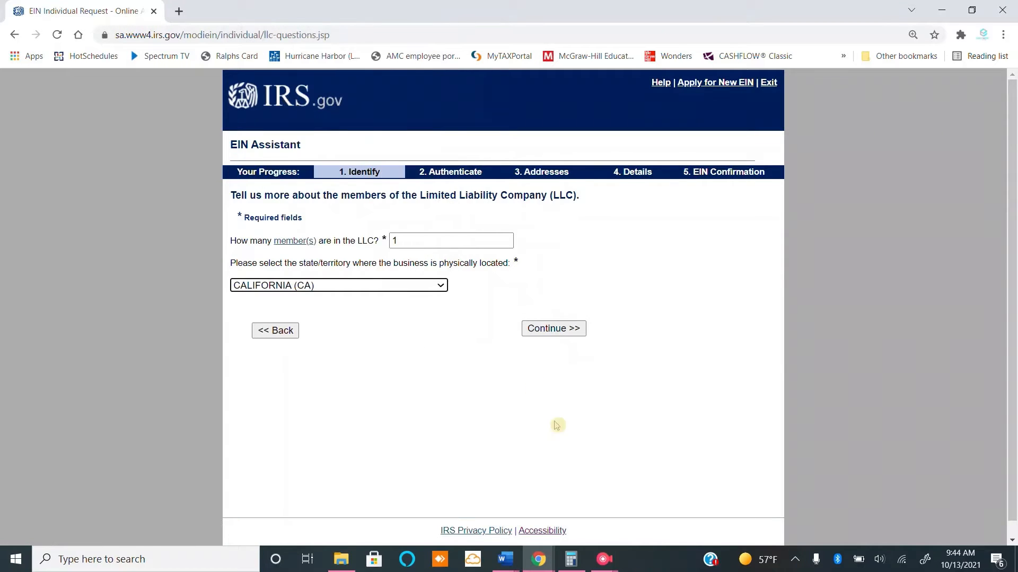
pyautogui.click(563, 324)
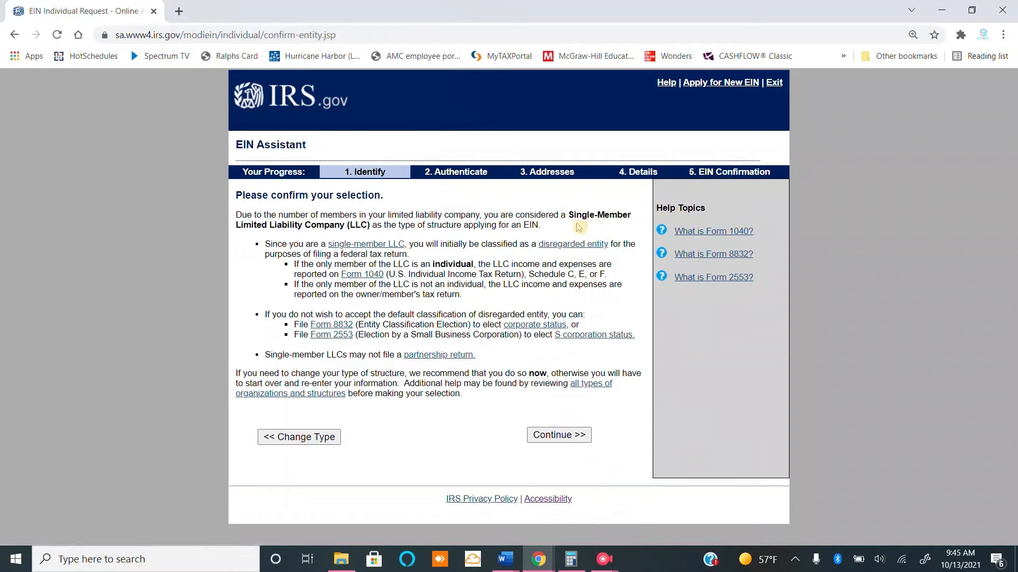
# Step: Review the Single-Member Limited Liability Company classification and confirm it
pyautogui.moveTo(568, 214); pyautogui.dragTo(541, 225)
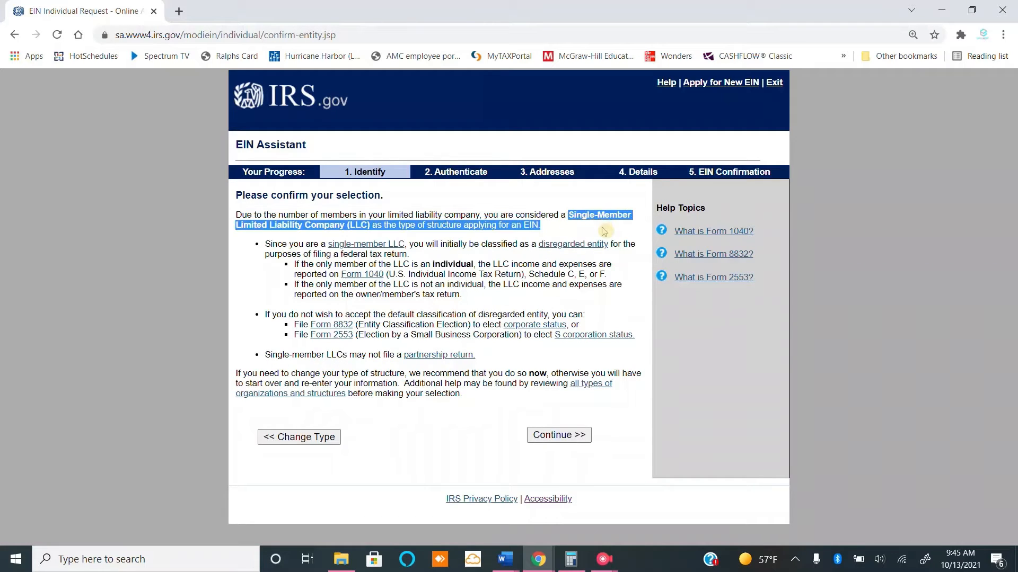
pyautogui.click(547, 219)
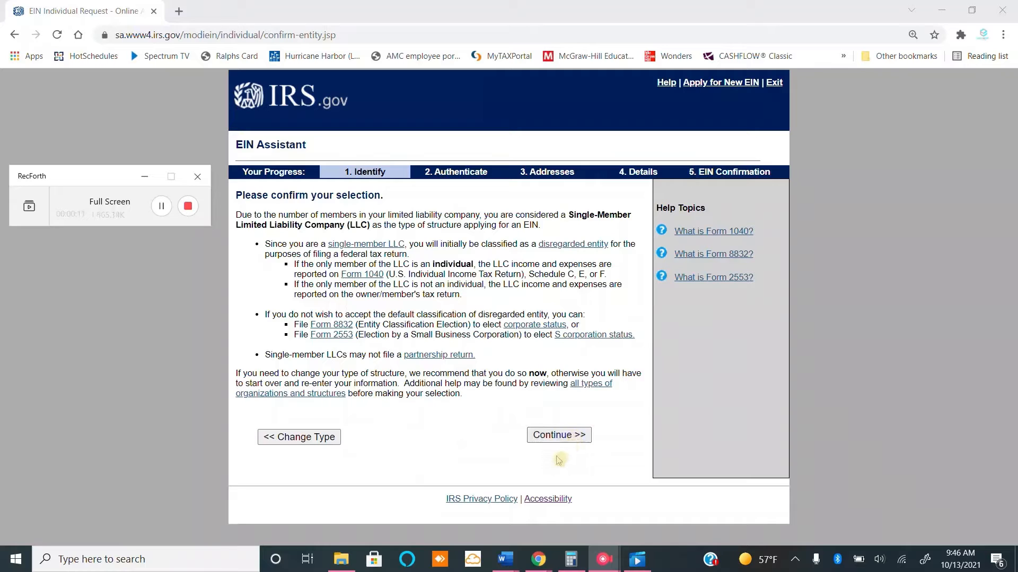
pyautogui.click(557, 440)
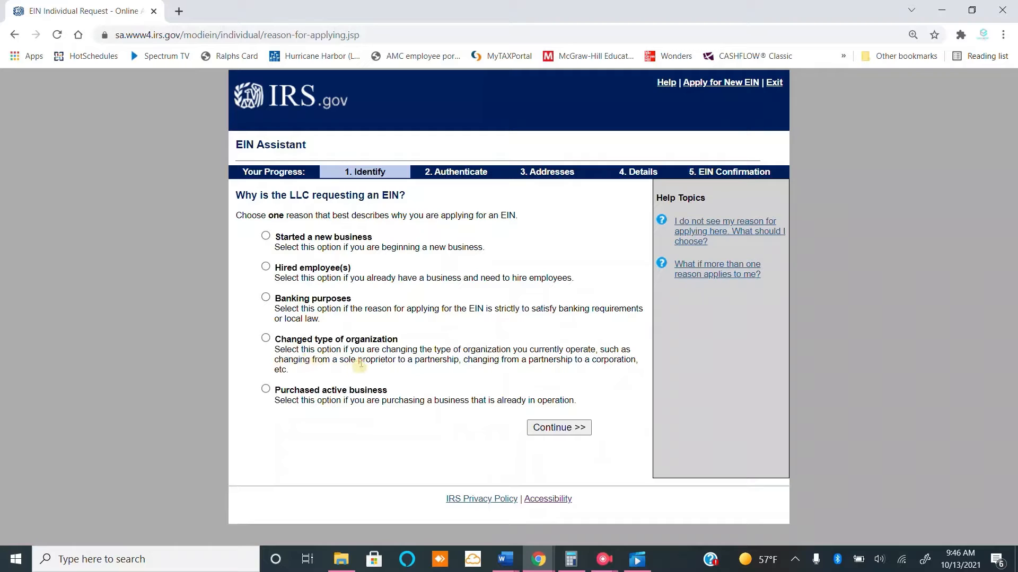
# Step: Give "Started a new business" as the reason for requesting the EIN and continue
pyautogui.moveTo(366, 361); pyautogui.dragTo(605, 363)
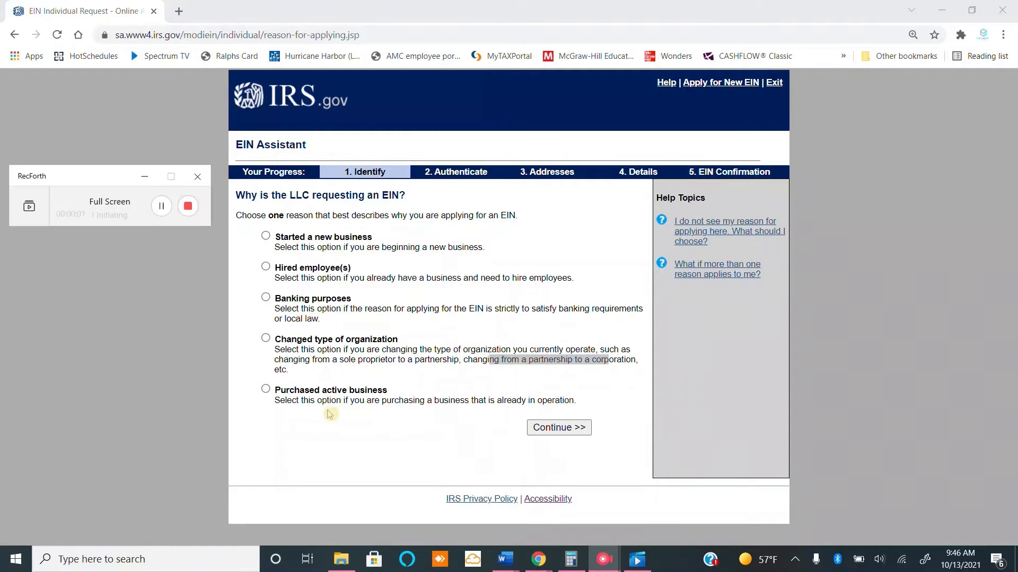
pyautogui.click(374, 394)
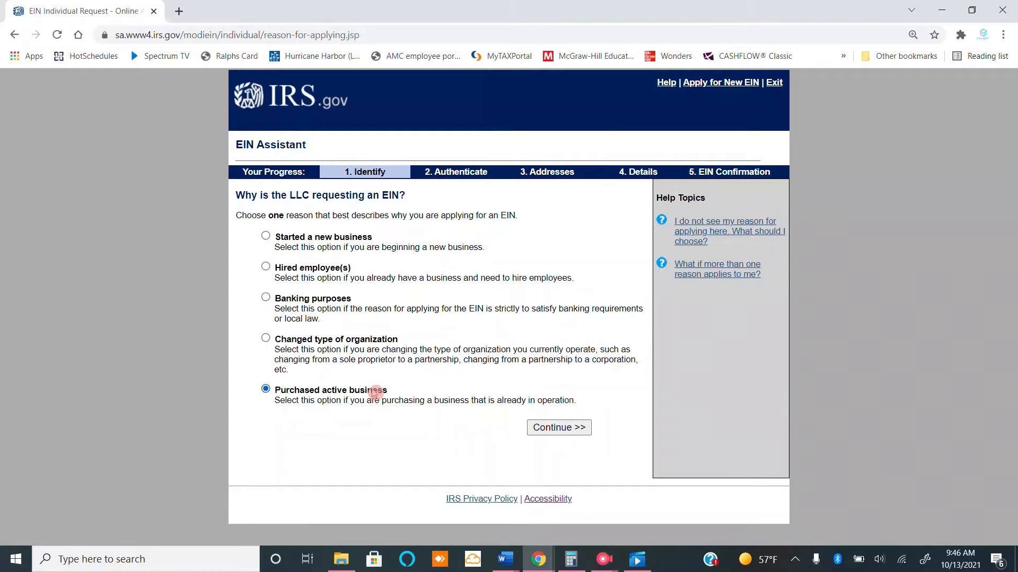
pyautogui.click(265, 236)
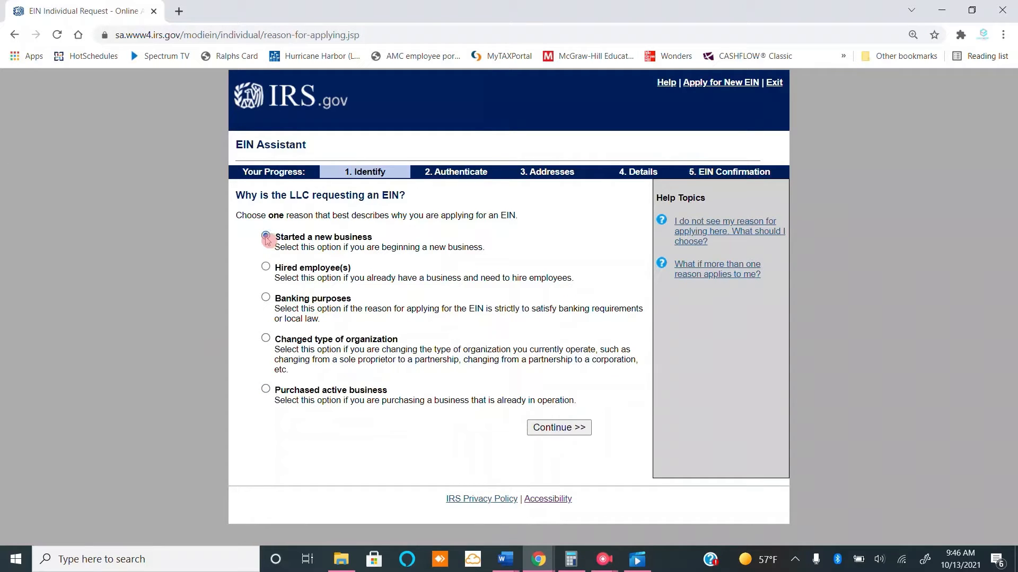
pyautogui.click(557, 428)
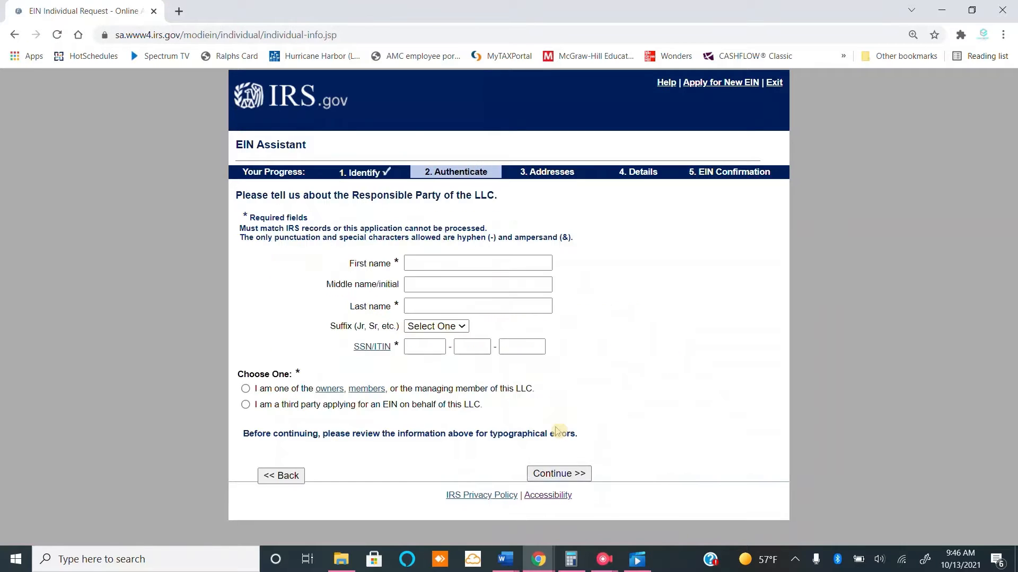
# Step: Complete the responsible party's details, declare being one of the owners, members, or the managing member of the LLC, and continue
pyautogui.click(443, 268)
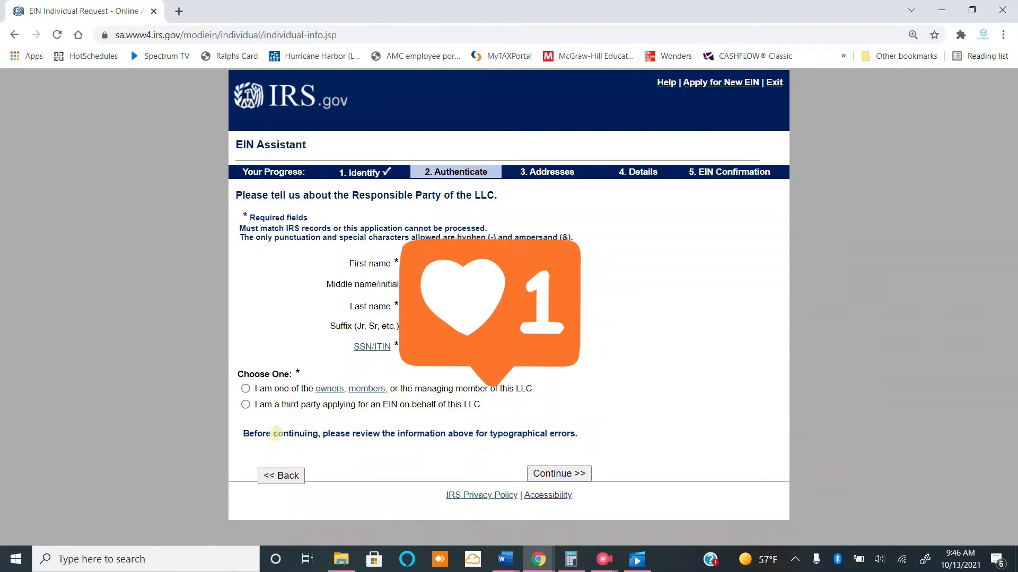
pyautogui.click(246, 391)
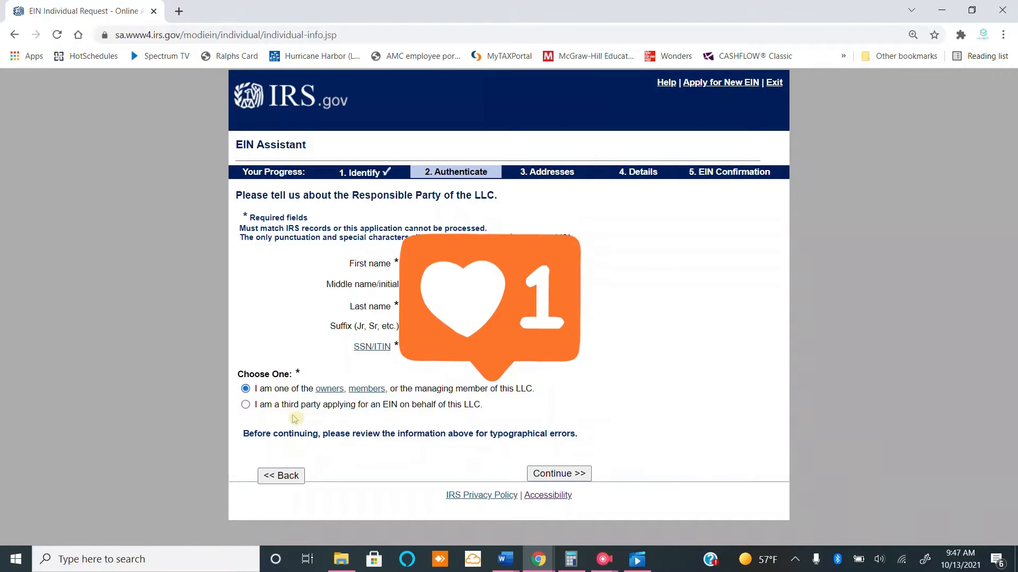
pyautogui.click(555, 473)
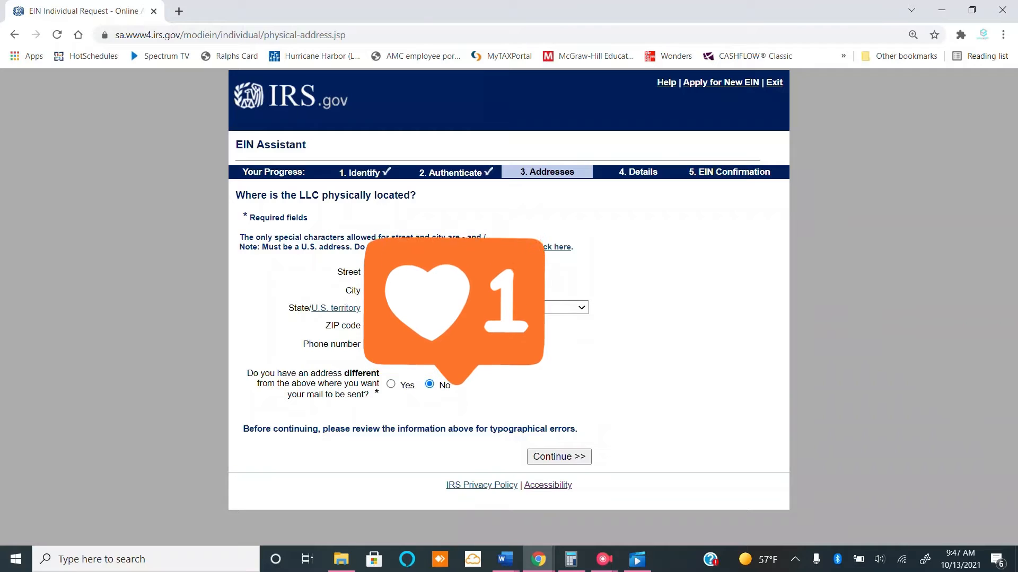
# Step: Complete the LLC's physical address page with No for a different mailing address, and continue
pyautogui.press('Tab')
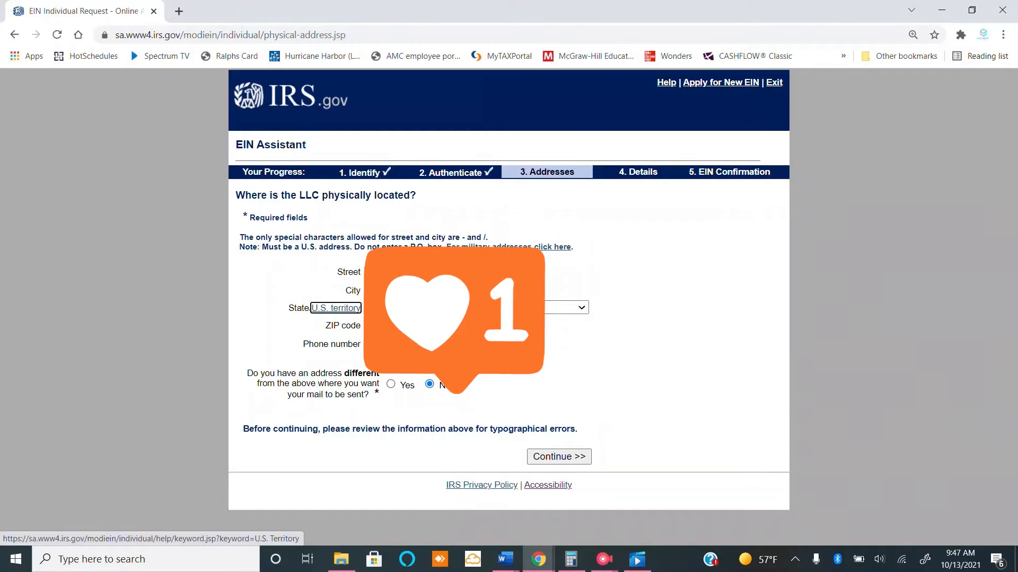
pyautogui.press('Tab')
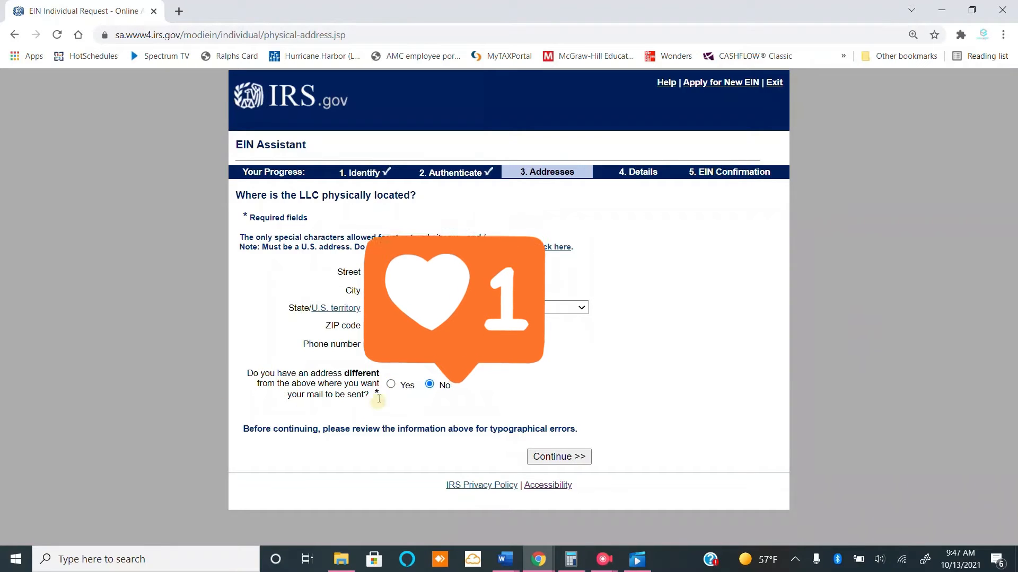
pyautogui.click(557, 459)
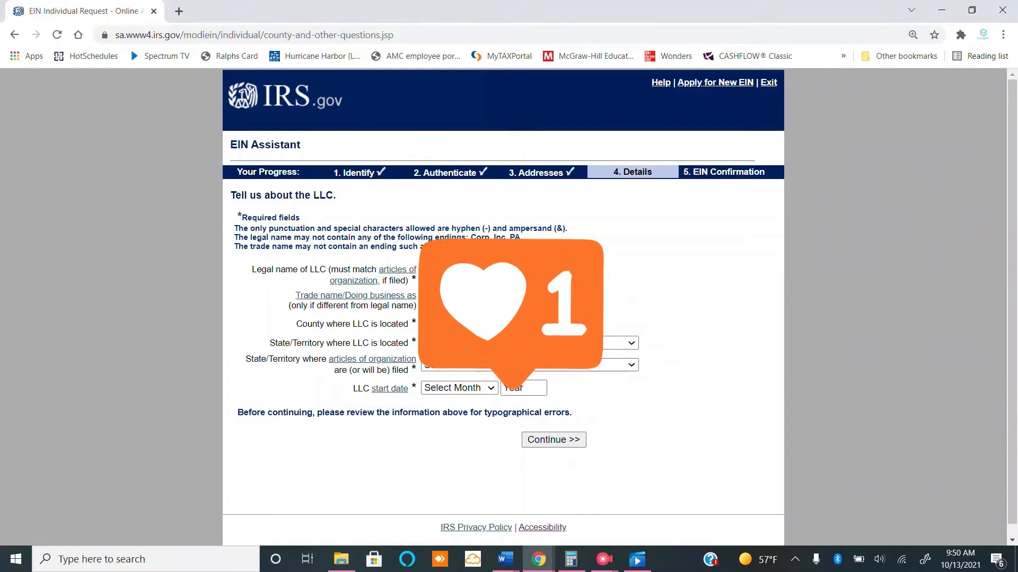
# Step: Fill in the LLC details with California (CA) as the articles of organization state and October 2021 as the start date, and submit
pyautogui.press('Tab')
pyautogui.press('Tab')
pyautogui.press('Tab')
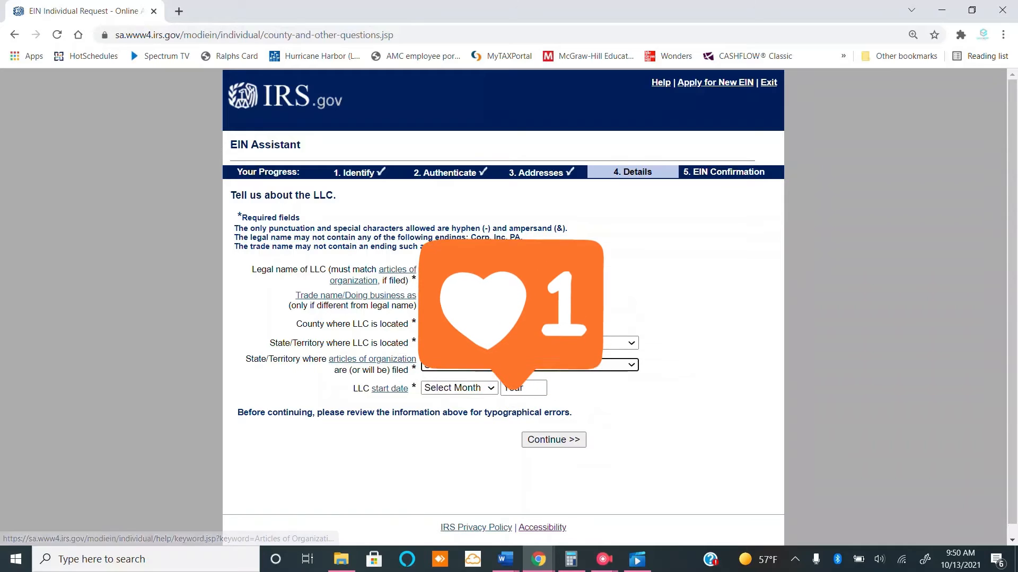
pyautogui.press('o')
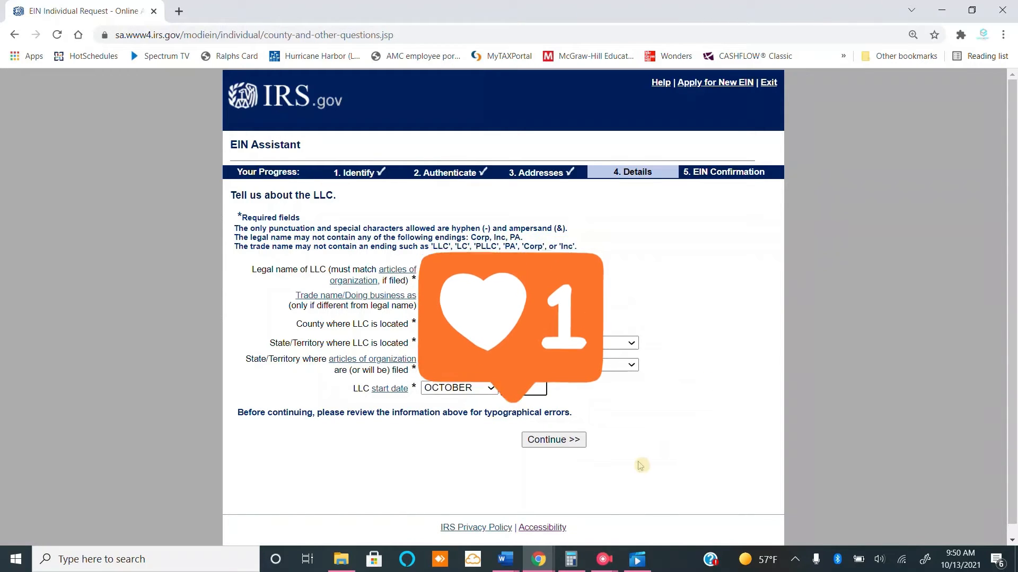
pyautogui.click(554, 440)
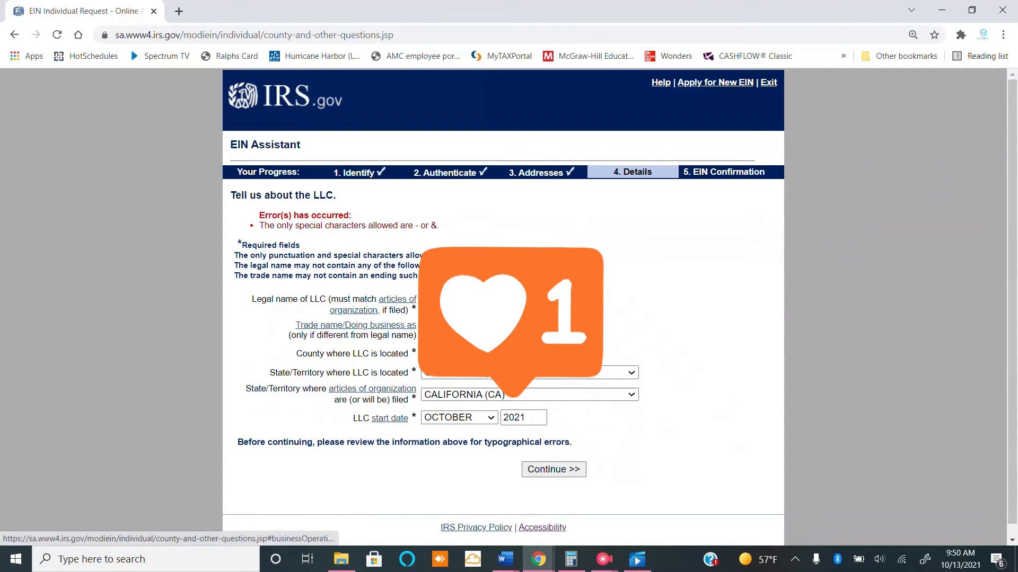
# Step: Go to the legal name flagged for disallowed special characters, correct it, and resubmit the LLC details
pyautogui.click(350, 226)
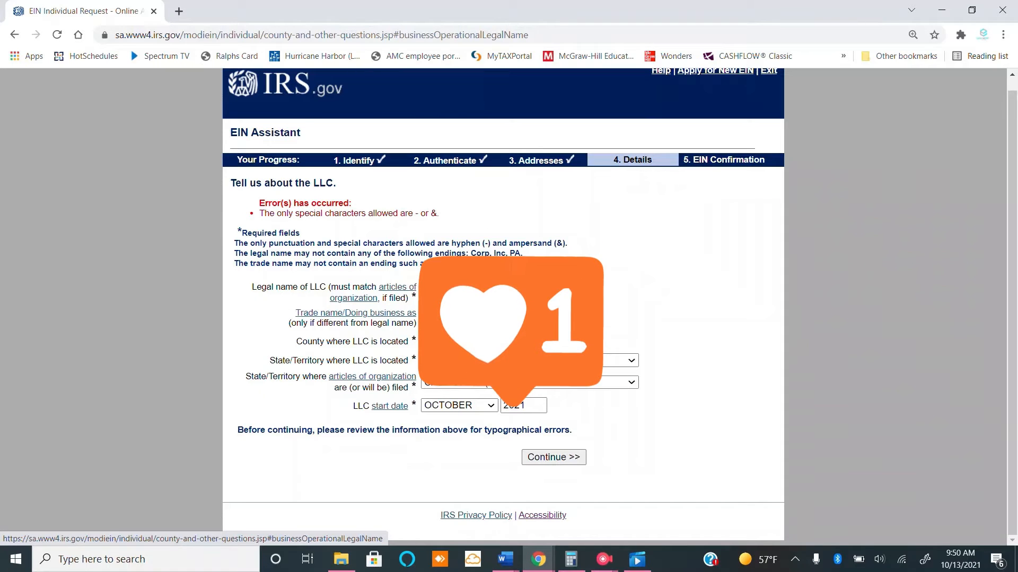
pyautogui.click(551, 458)
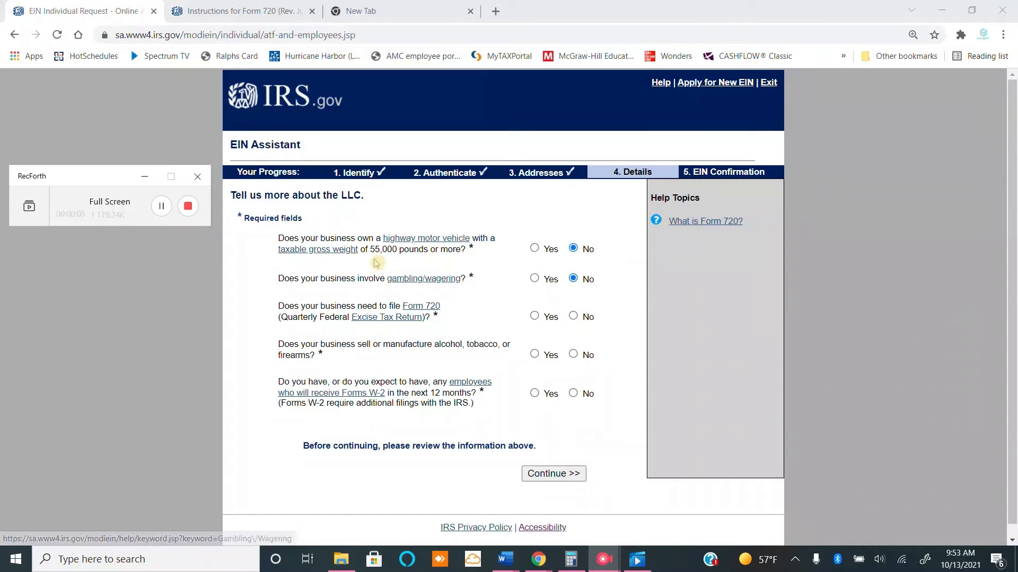
# Step: Answer No to the heavy highway vehicle and Form 720 questions, and Yes to selling alcohol, tobacco, or firearms and to having W-2 employees
pyautogui.click(574, 254)
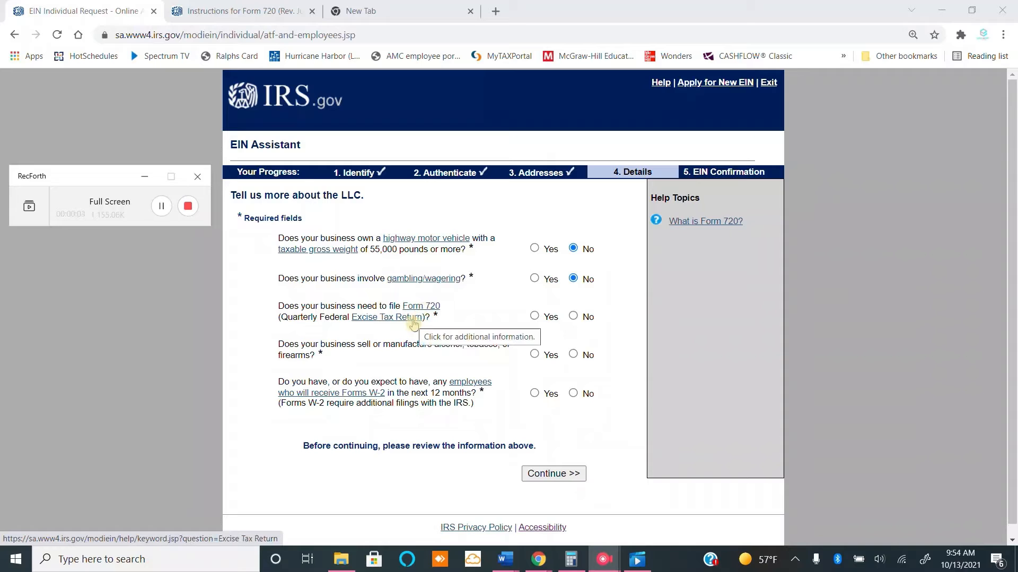
pyautogui.click(573, 316)
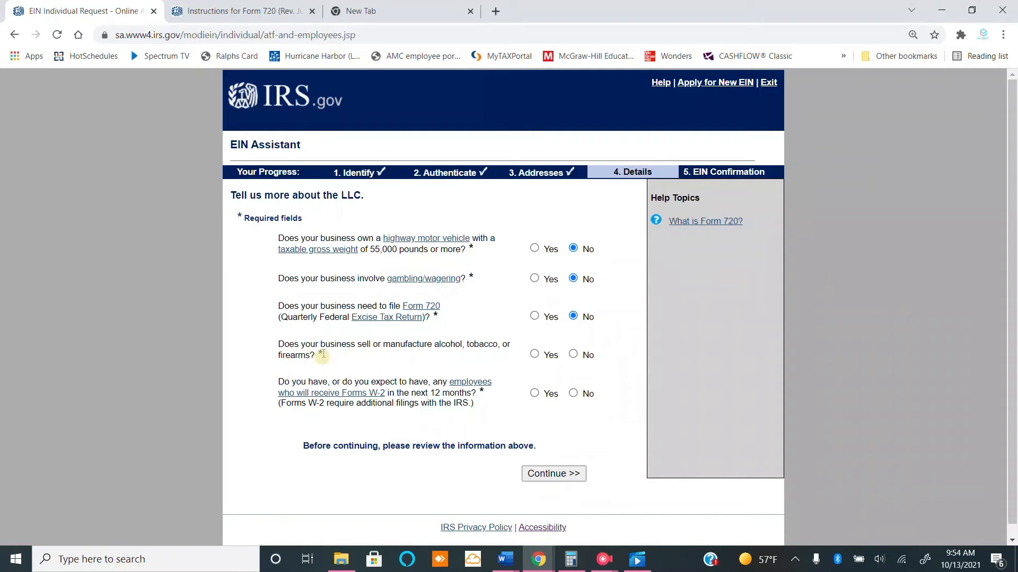
pyautogui.click(538, 354)
pyautogui.scroll(-1, 541, 359)
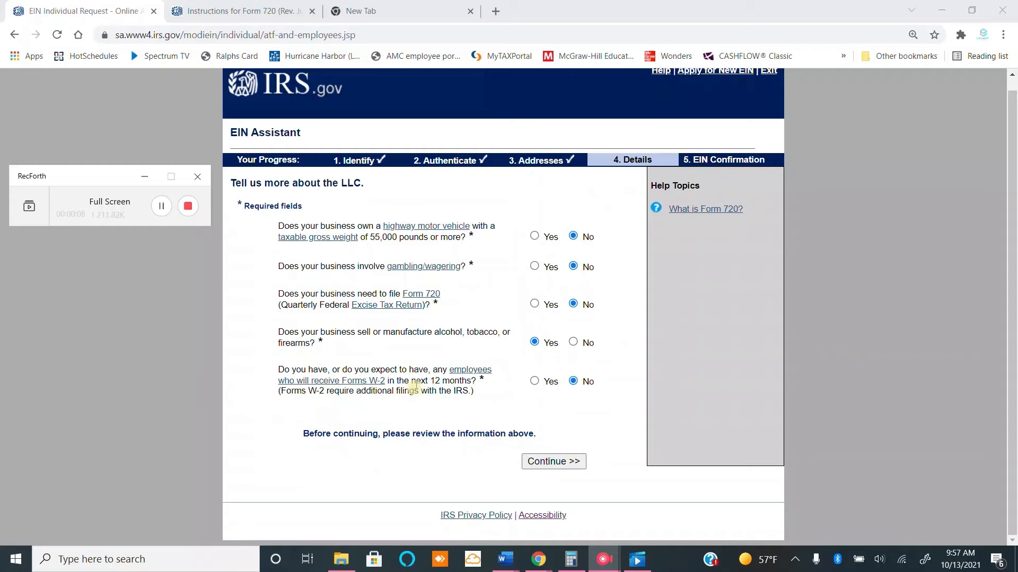
pyautogui.click(535, 381)
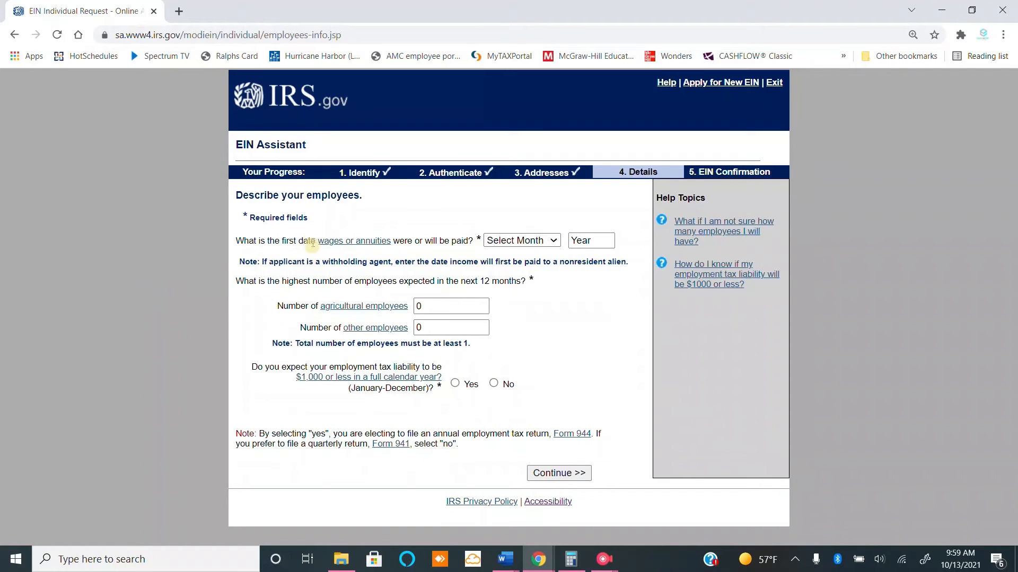
# Step: Set the first date wages or annuities will be paid to October 2022
pyautogui.click(417, 244)
pyautogui.moveTo(417, 244); pyautogui.dragTo(469, 243)
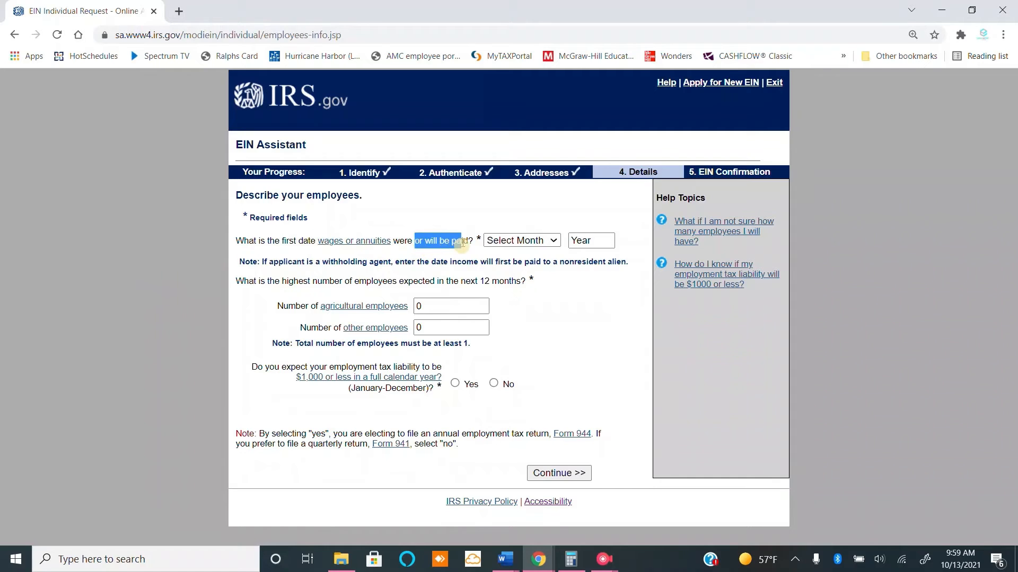
pyautogui.click(525, 240)
pyautogui.click(541, 478)
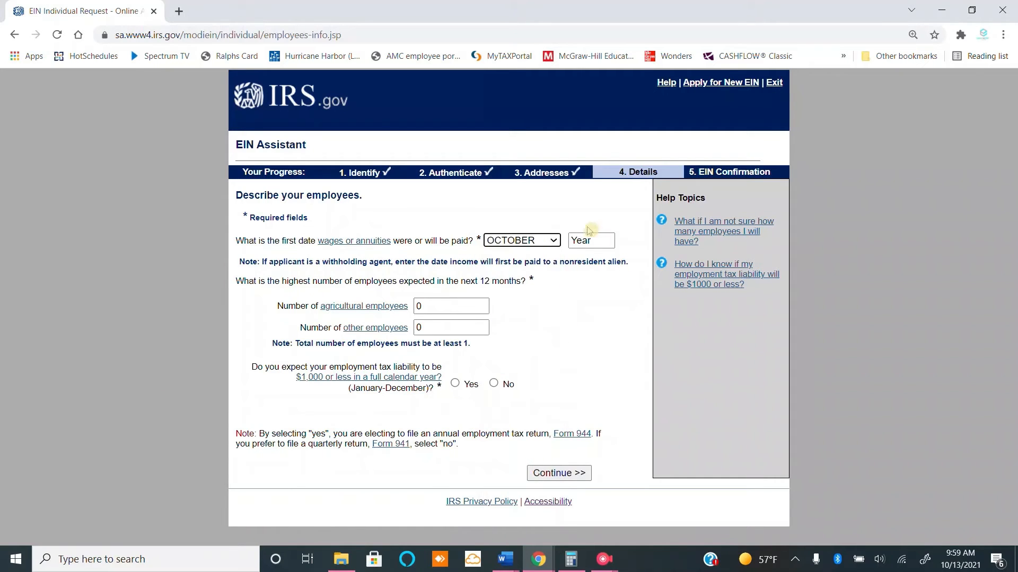
pyautogui.click(578, 242)
pyautogui.write('2022')
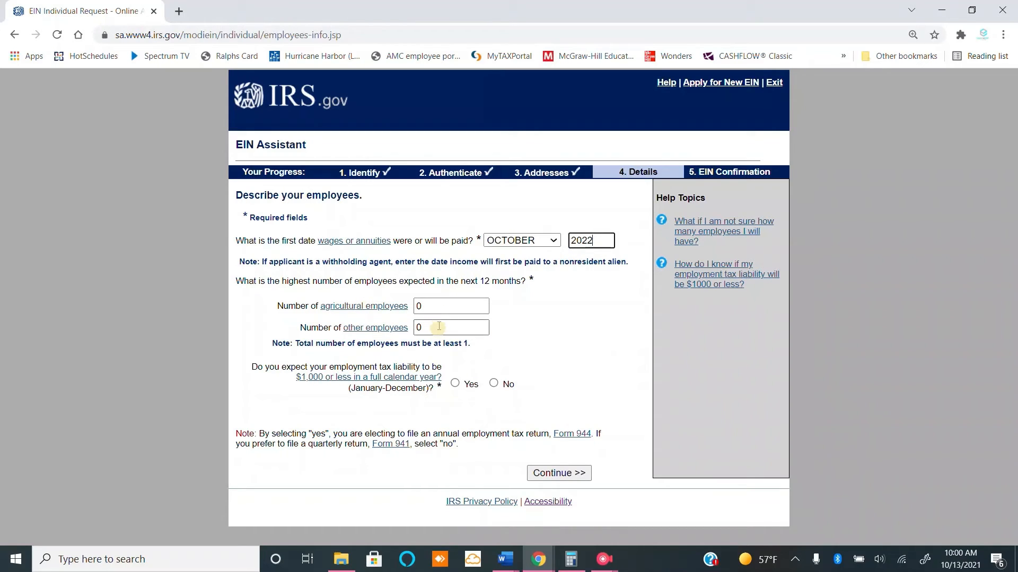
# Step: Enter 1 other employee, answer Yes to an employment tax liability of $1,000 or less, and continue
pyautogui.click(439, 327)
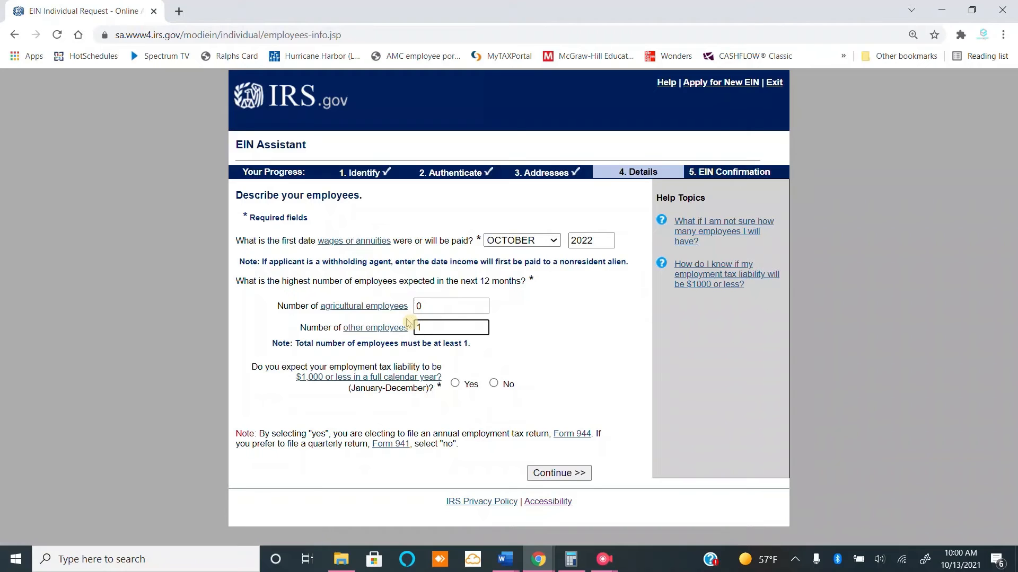
pyautogui.press('Tab')
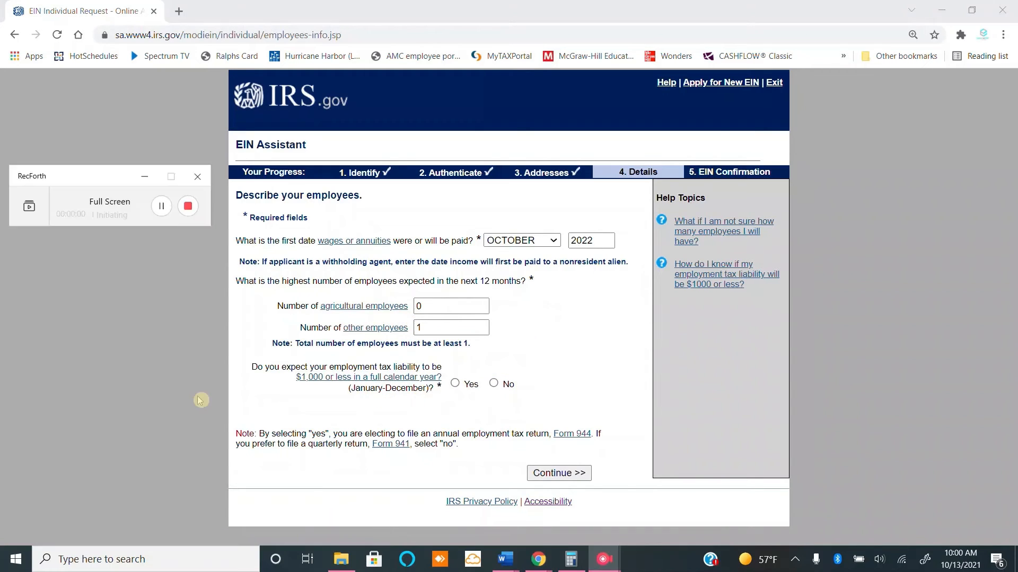
pyautogui.click(200, 399)
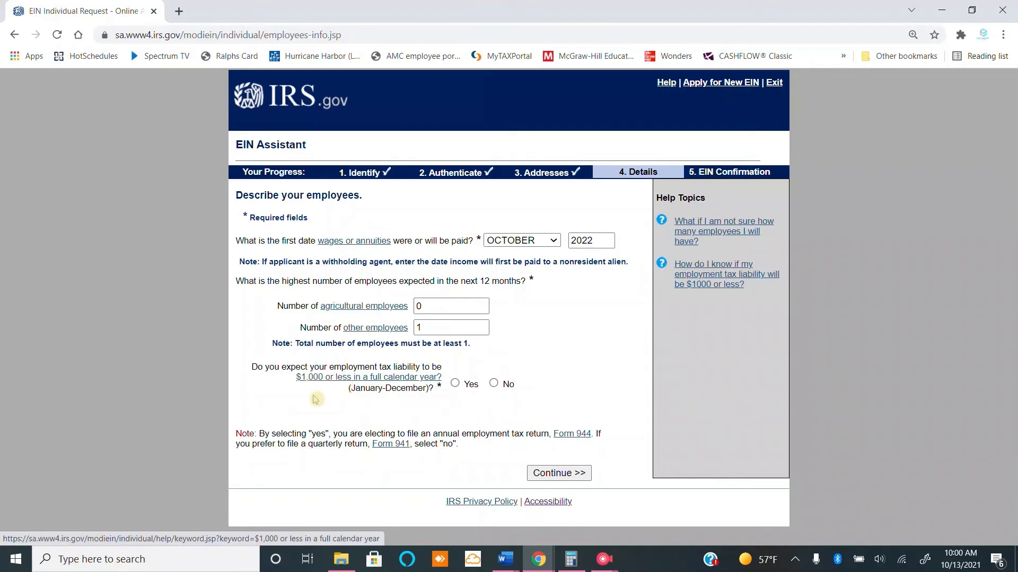
pyautogui.click(454, 384)
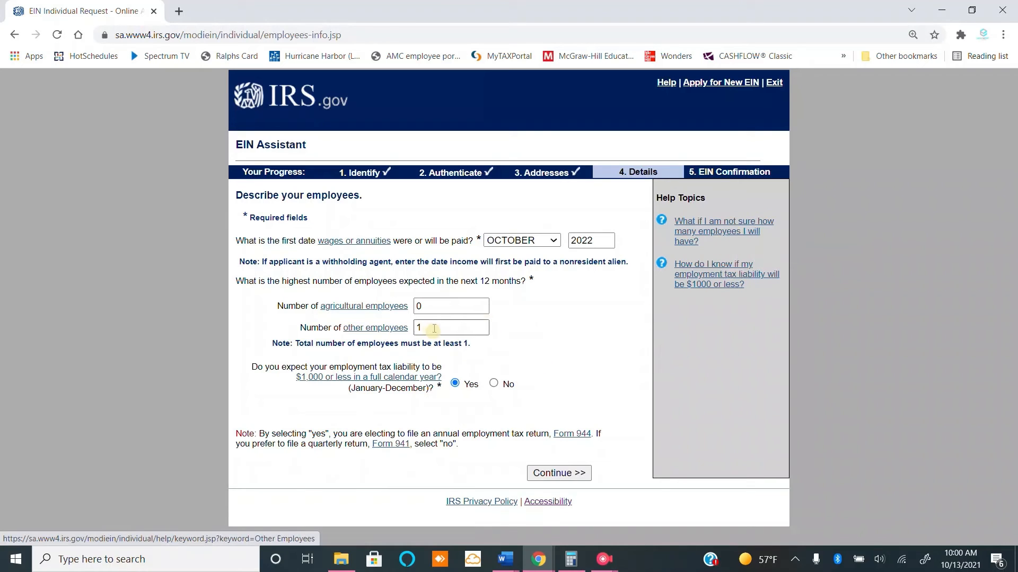
pyautogui.click(554, 474)
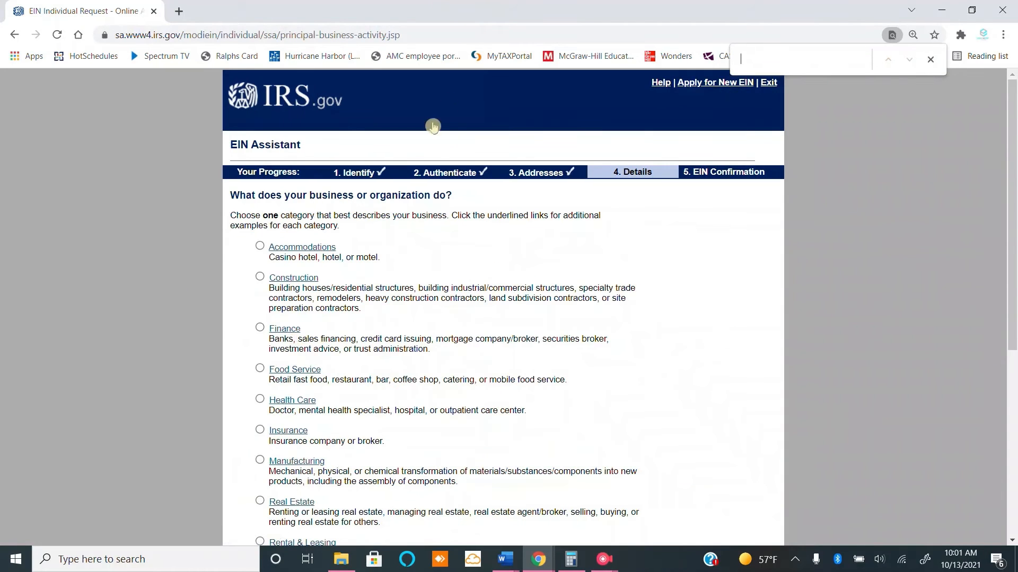
# Step: Choose Retail as the category that best describes the business, and continue
pyautogui.hotkey('ctrl', 'f')
pyautogui.scroll(-2, 488, 188)
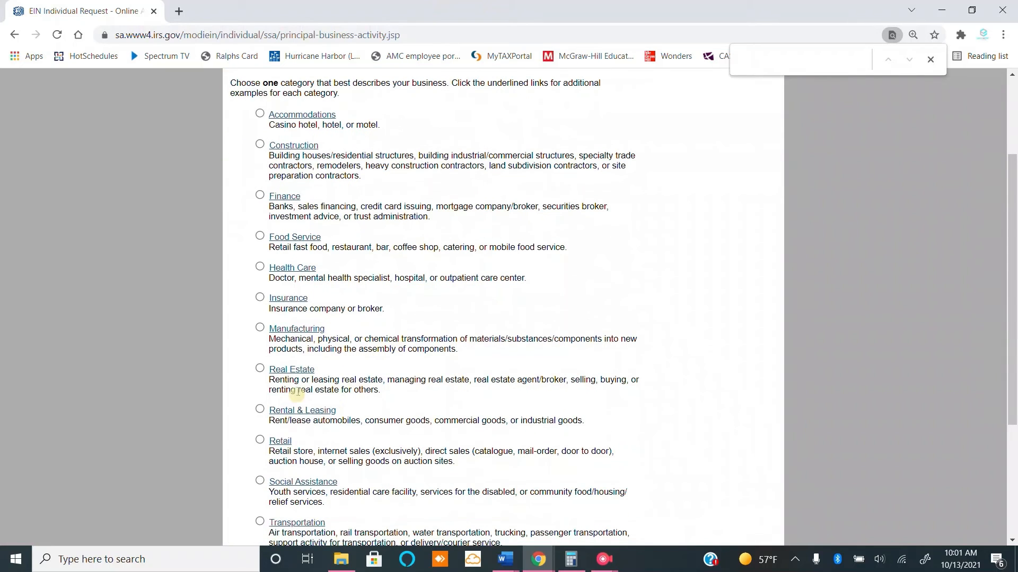
pyautogui.click(259, 440)
pyautogui.scroll(-1, 293, 385)
pyautogui.scroll(-2, 293, 385)
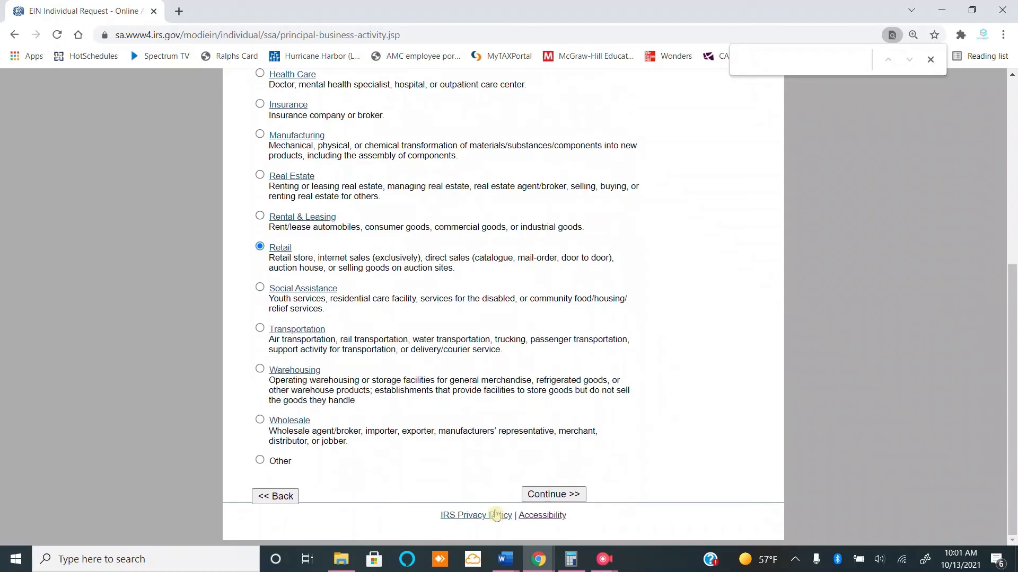
pyautogui.click(546, 495)
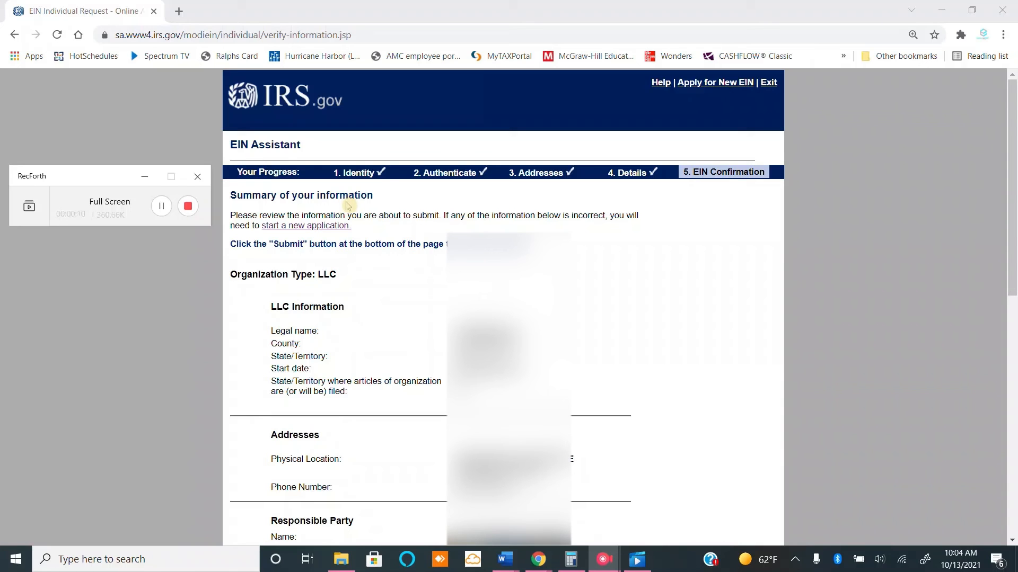
# Step: Review the summary of the LLC's information through to its end and submit the EIN application
pyautogui.scroll(-10, 347, 206)
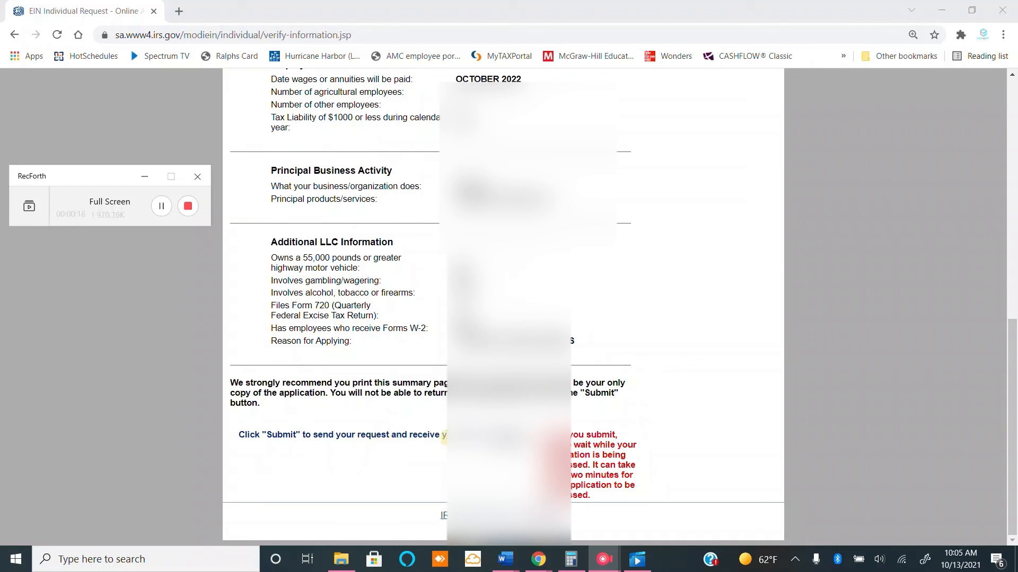
pyautogui.click(507, 436)
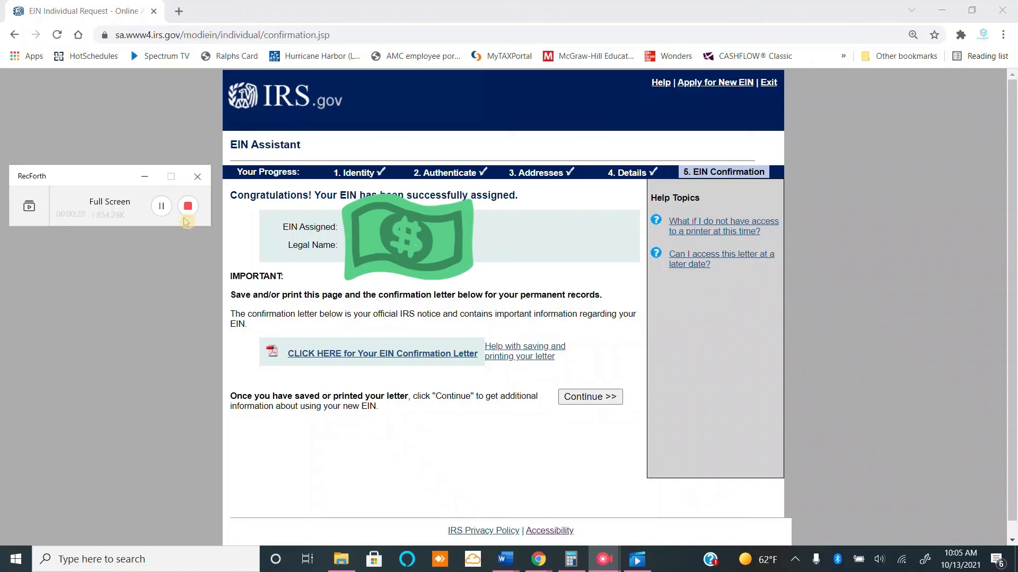
pyautogui.click(188, 204)
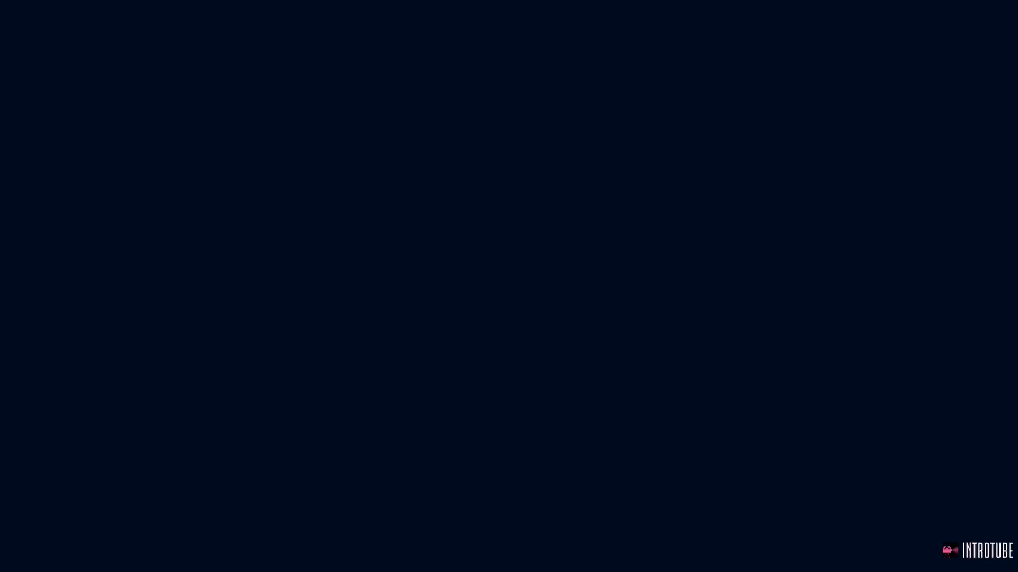